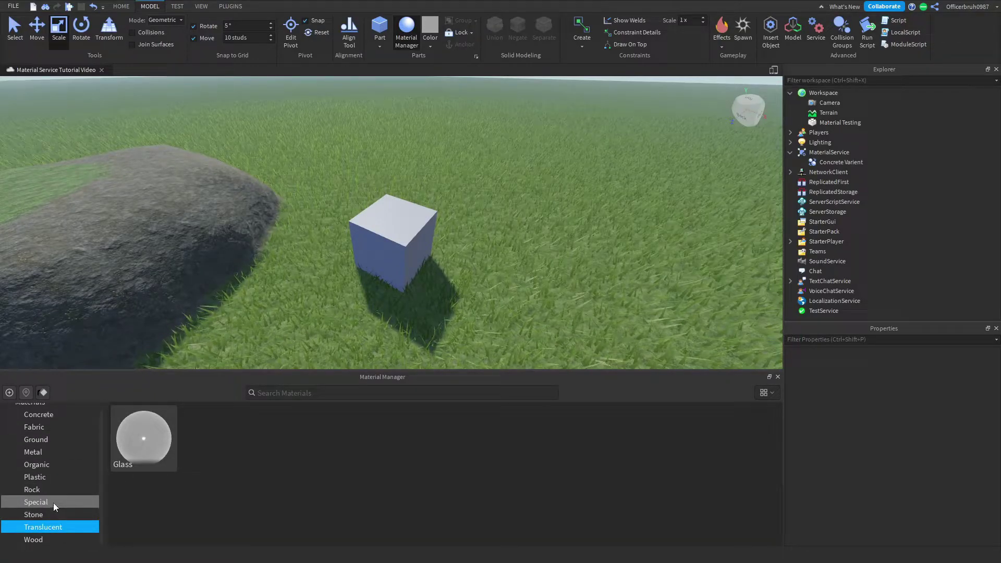
Apply the Concrete material from the Concrete category to the cube using the material as a tool
click(47, 427)
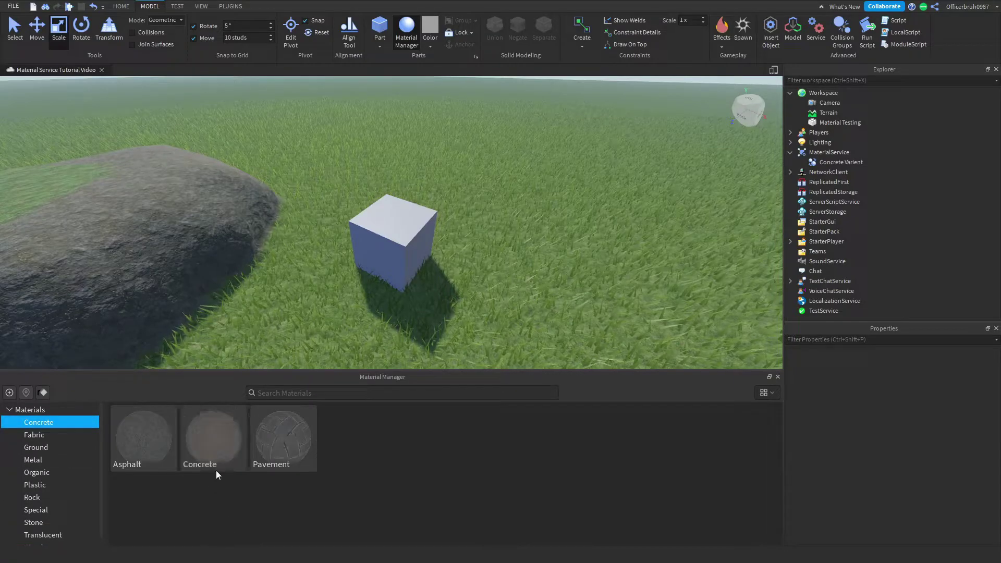
click(216, 442)
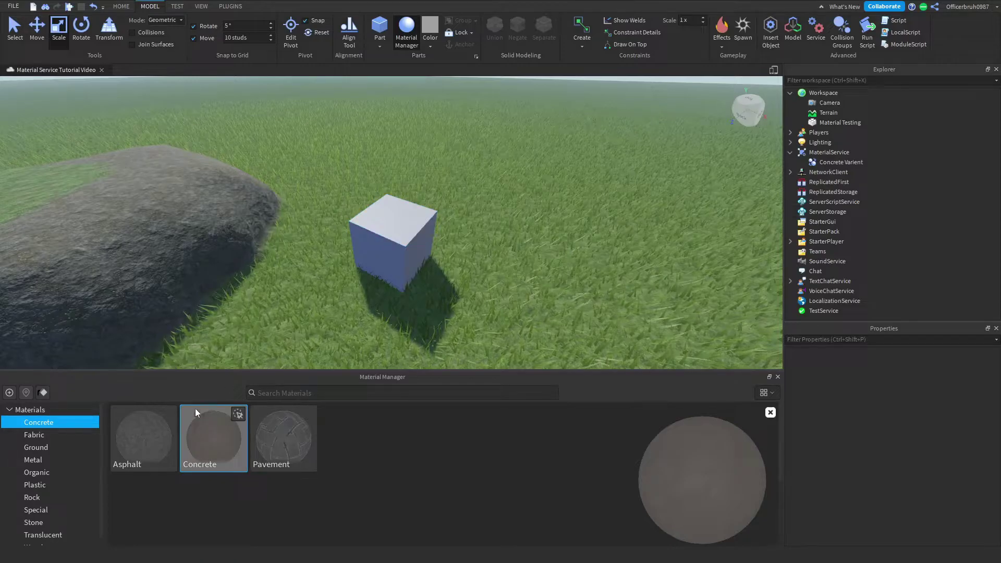
click(42, 392)
click(42, 392)
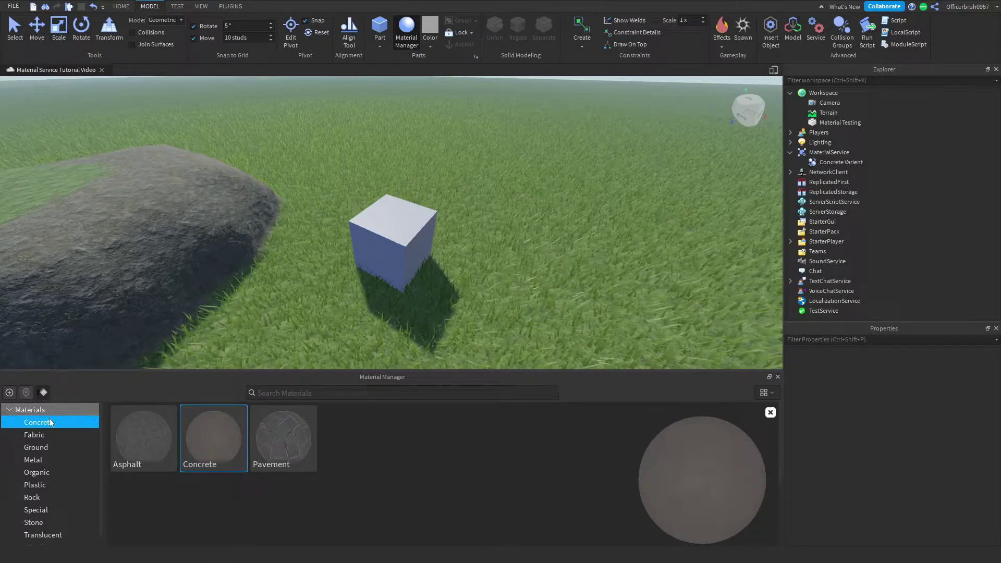
click(41, 392)
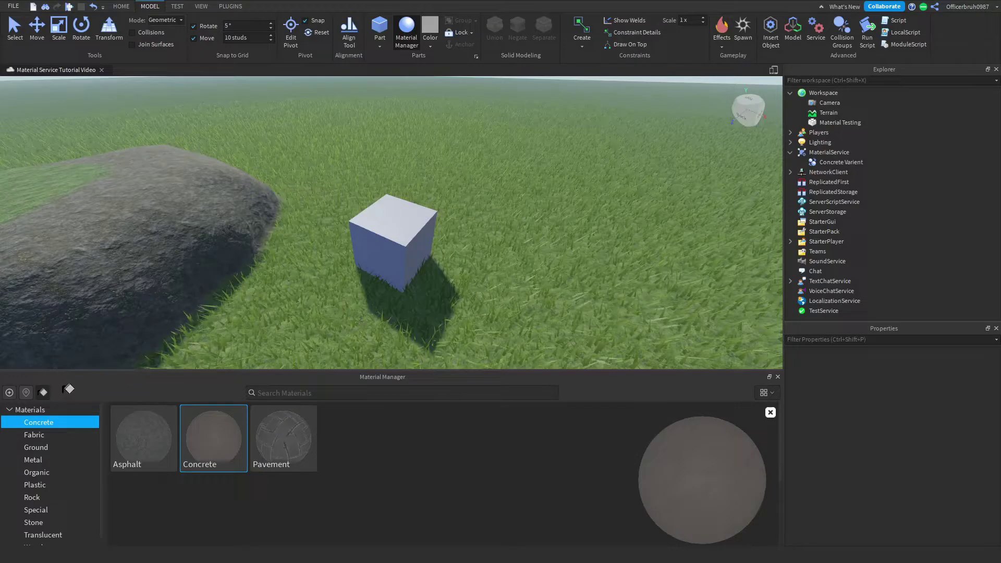
click(417, 248)
right_drag(317, 147, 328, 113)
key(q)
key(w)
key(e)
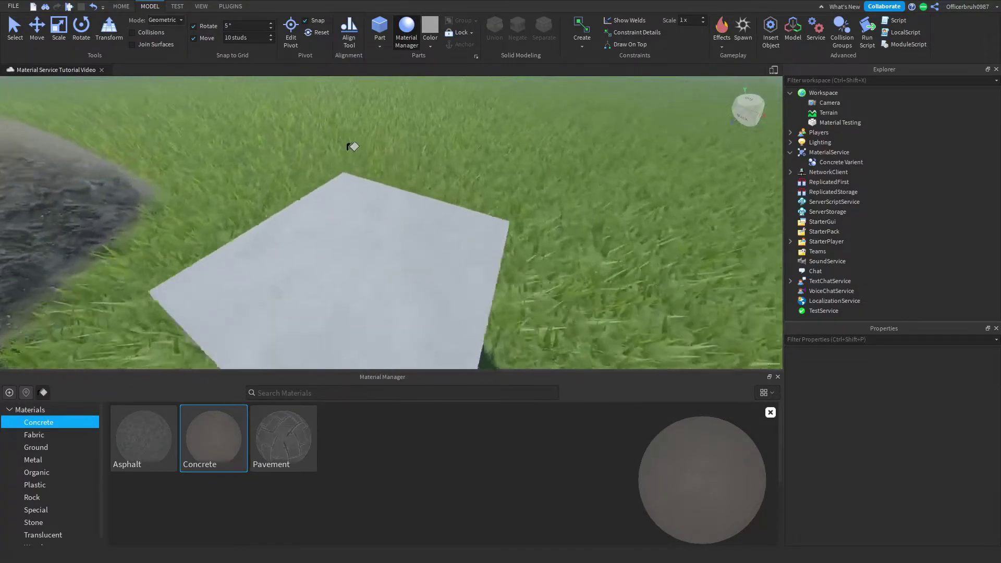
scroll(352, 147, up, 2)
scroll(311, 246, down, 3)
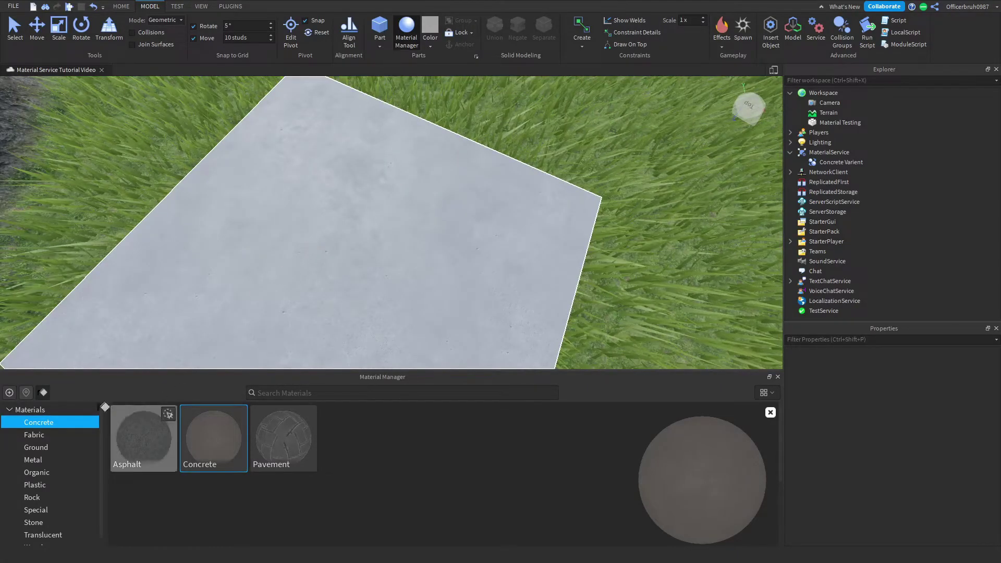
click(110, 349)
key(ctrl+3)
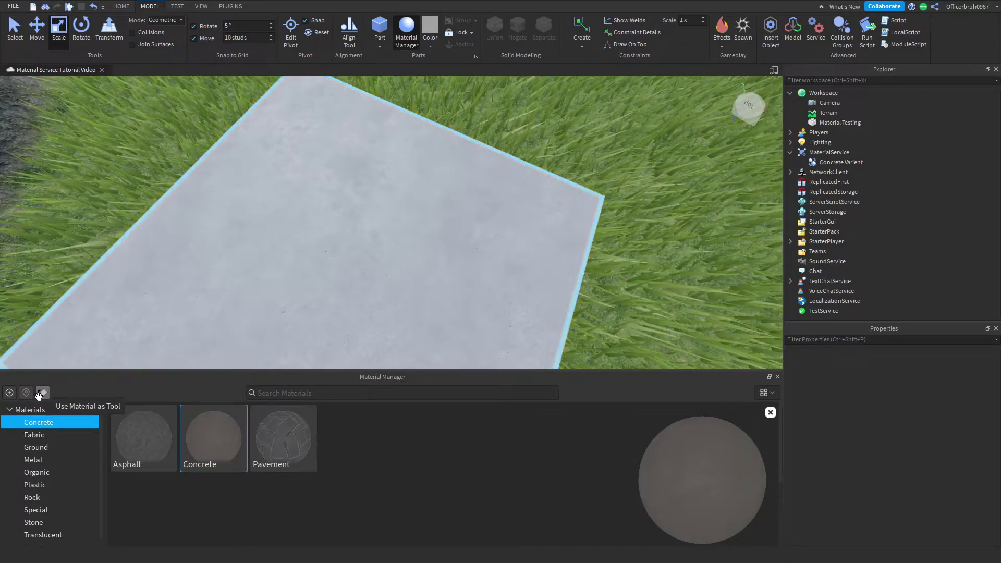
Apply the Asphalt material to the cube using the material as a tool
click(126, 448)
click(43, 392)
click(279, 249)
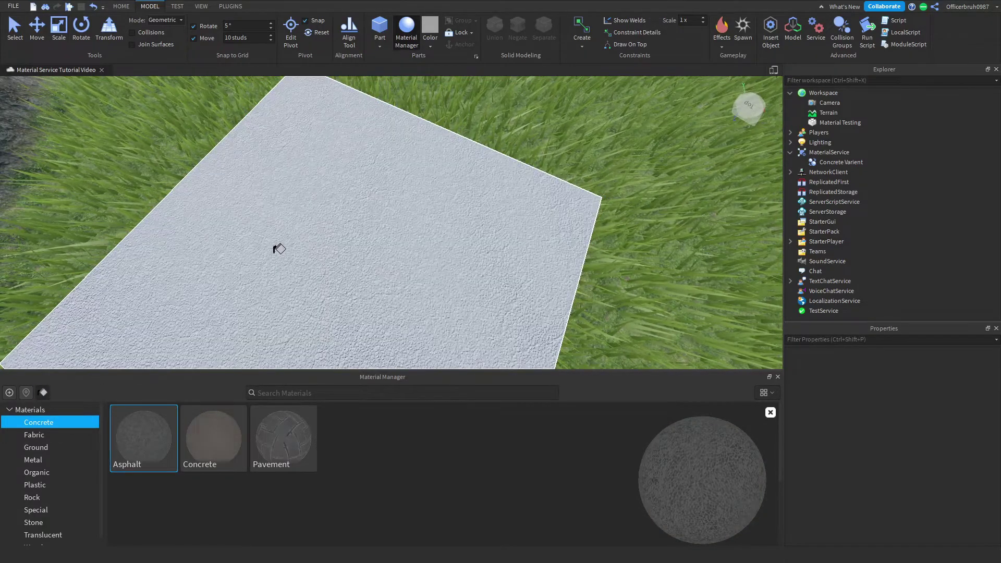
click(44, 392)
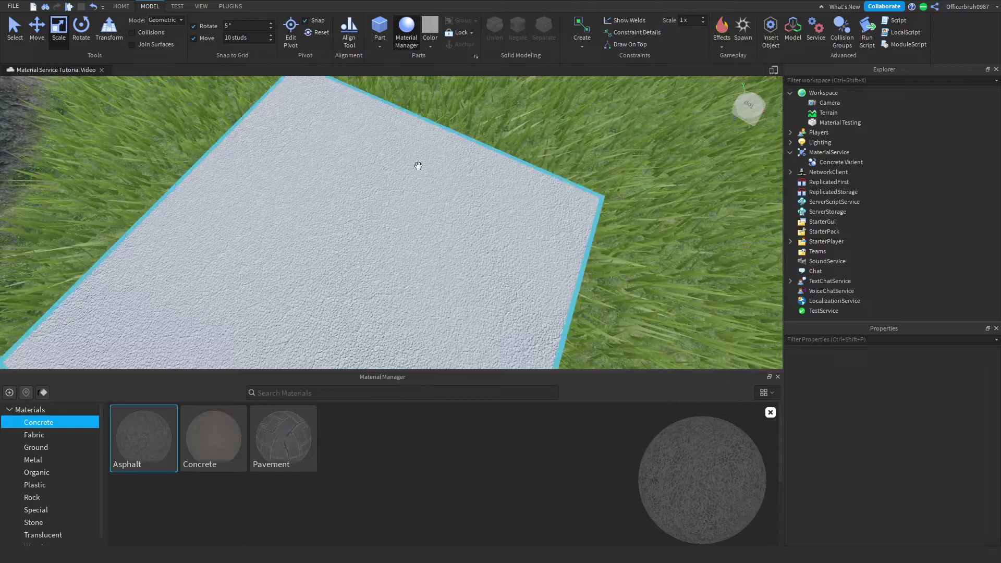
Reapply the Concrete material to the cube in place of Asphalt and leave the material tool
click(202, 444)
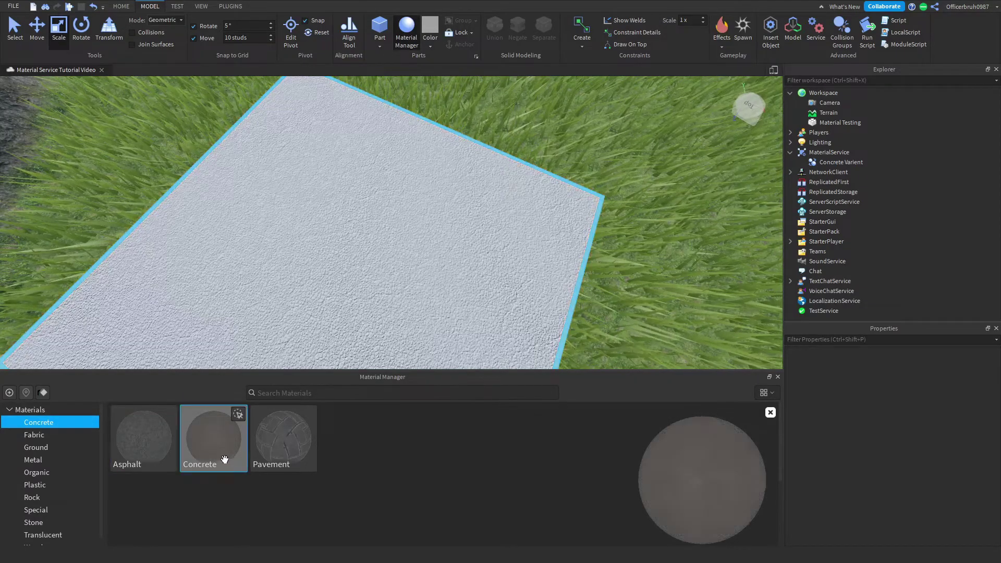
click(41, 393)
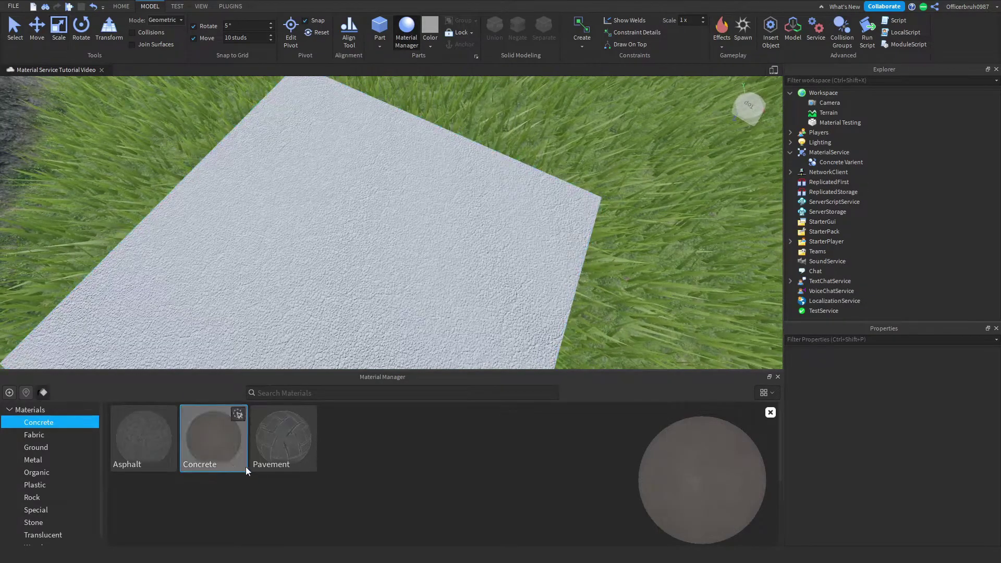
click(325, 269)
click(44, 394)
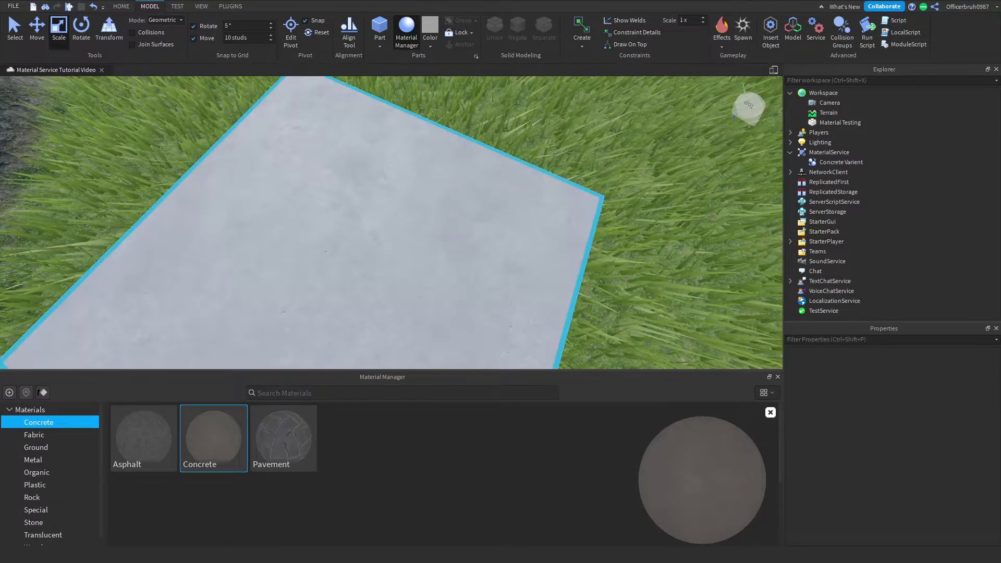
Create and save a material variant named Forest Grass with base material Grass and imported color, metalness, normal and roughness maps, and inspect its preview
click(13, 393)
click(420, 169)
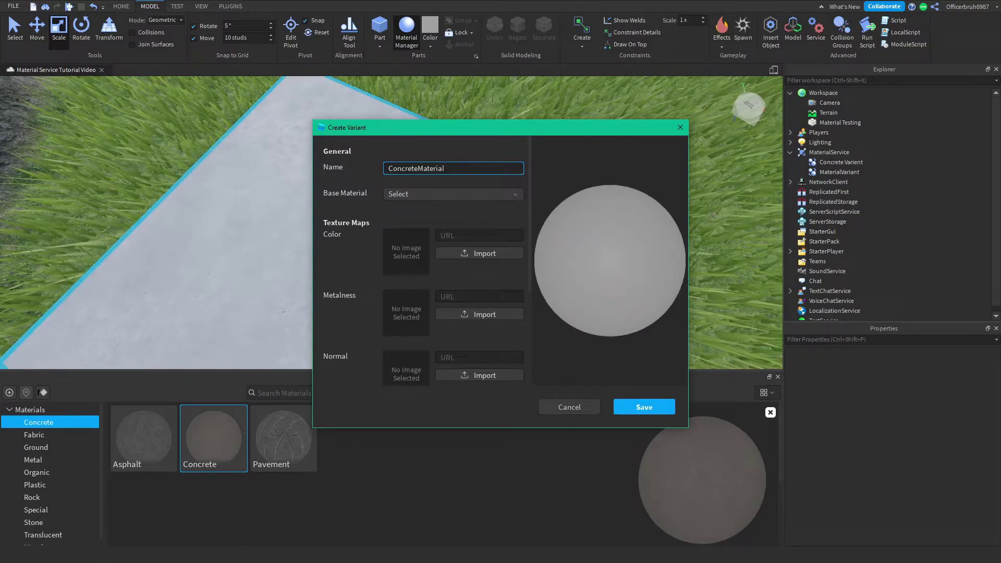
scroll(422, 260, down, 3)
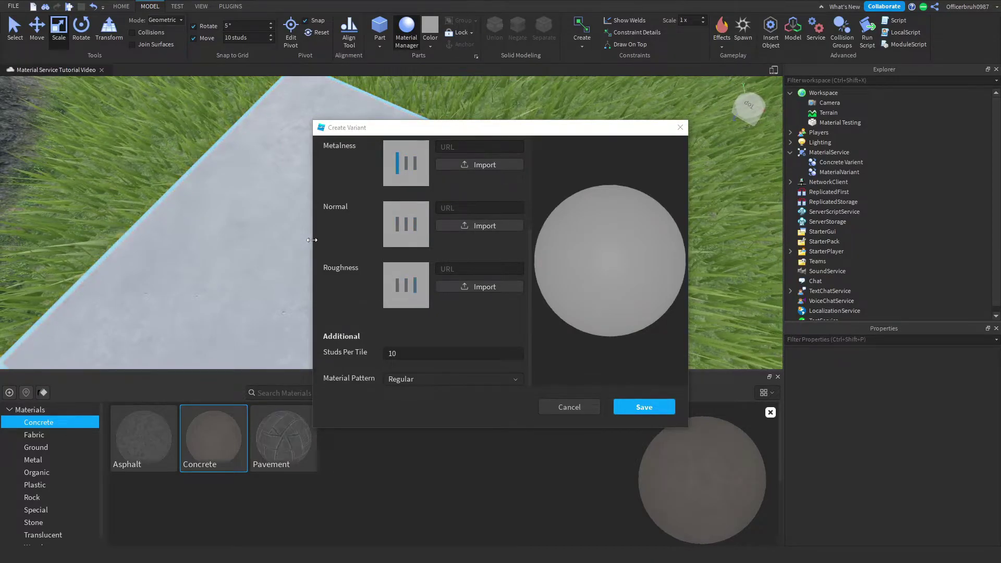
scroll(458, 241, up, 3)
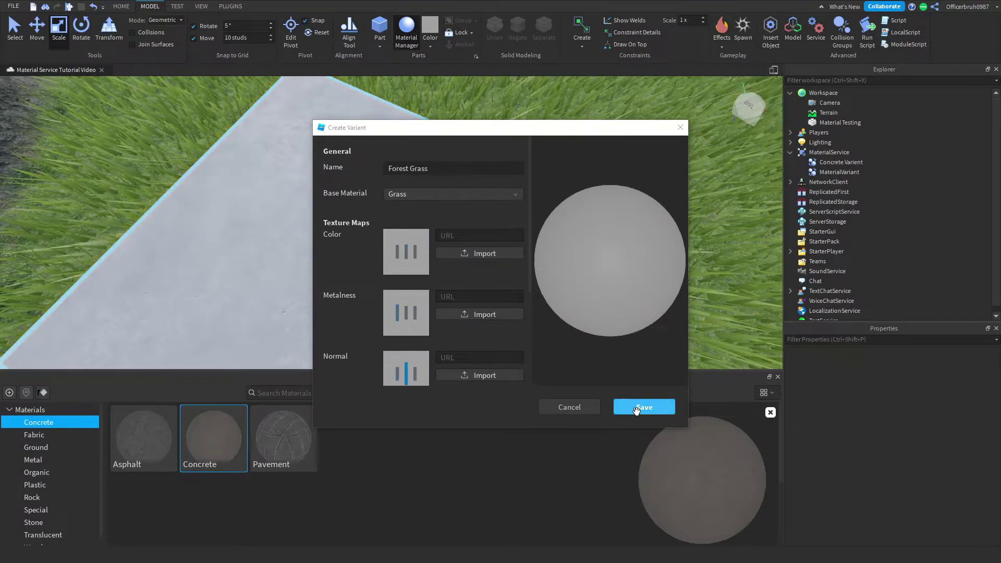
scroll(422, 355, down, 3)
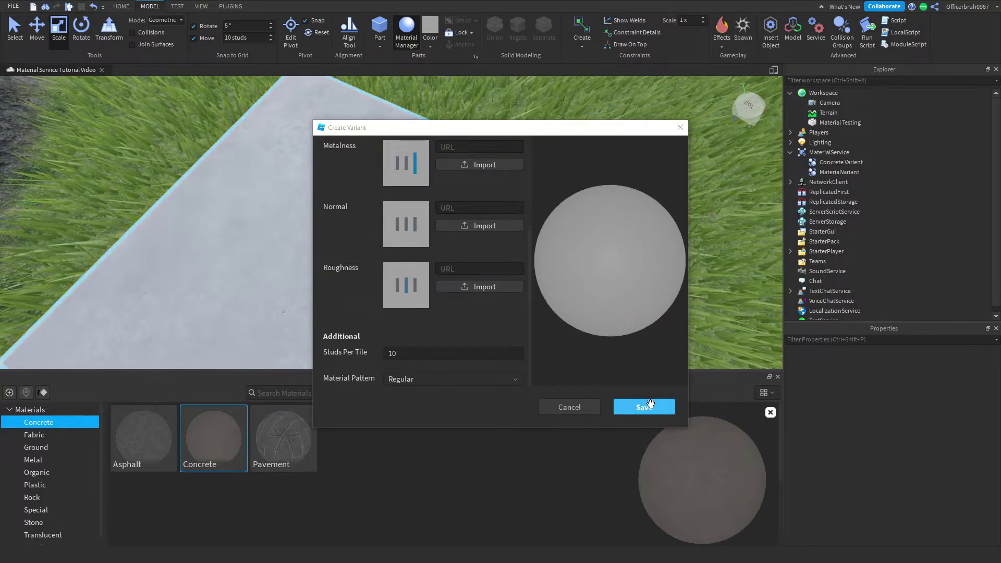
click(645, 406)
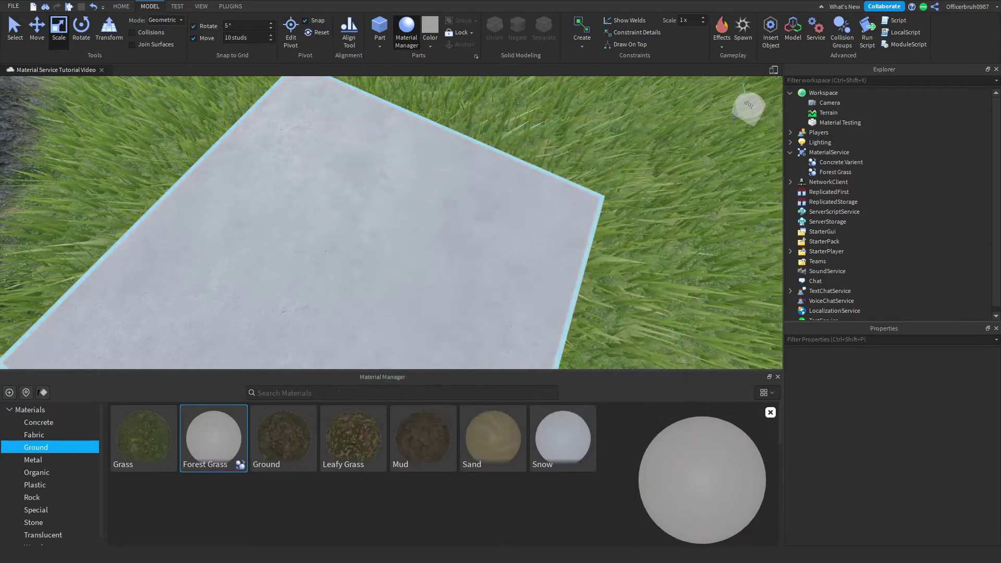
click(678, 197)
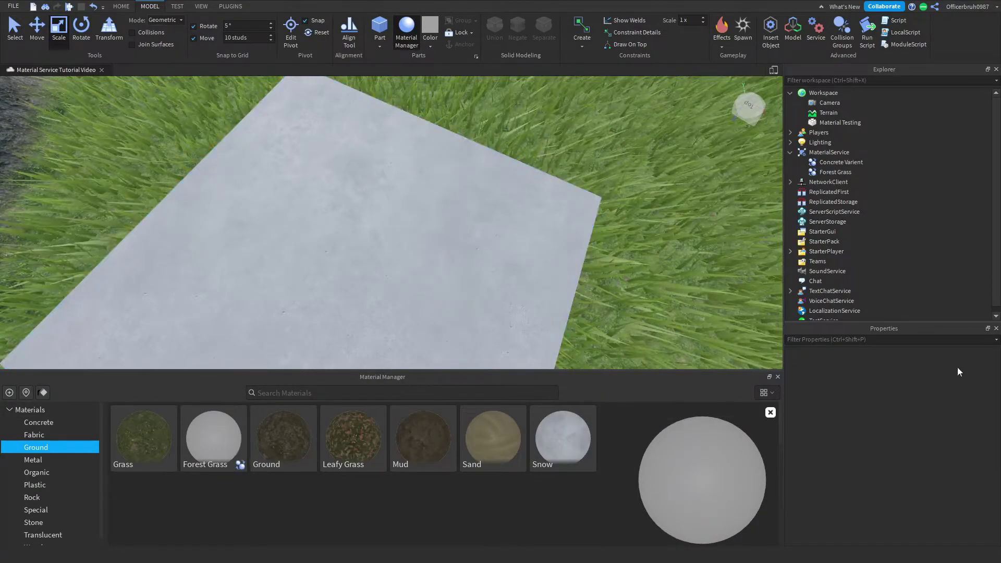
mouse_move(838, 151)
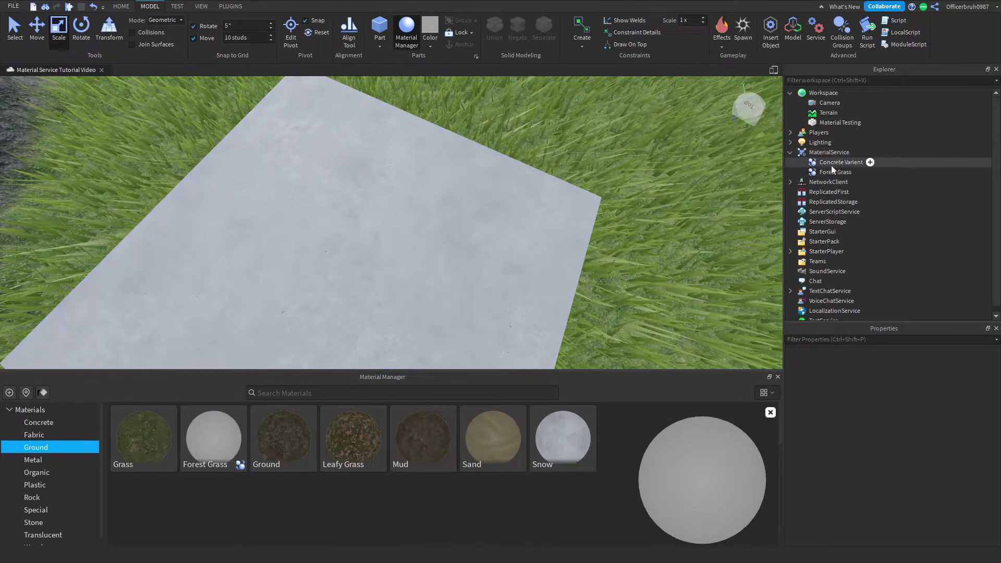
click(830, 172)
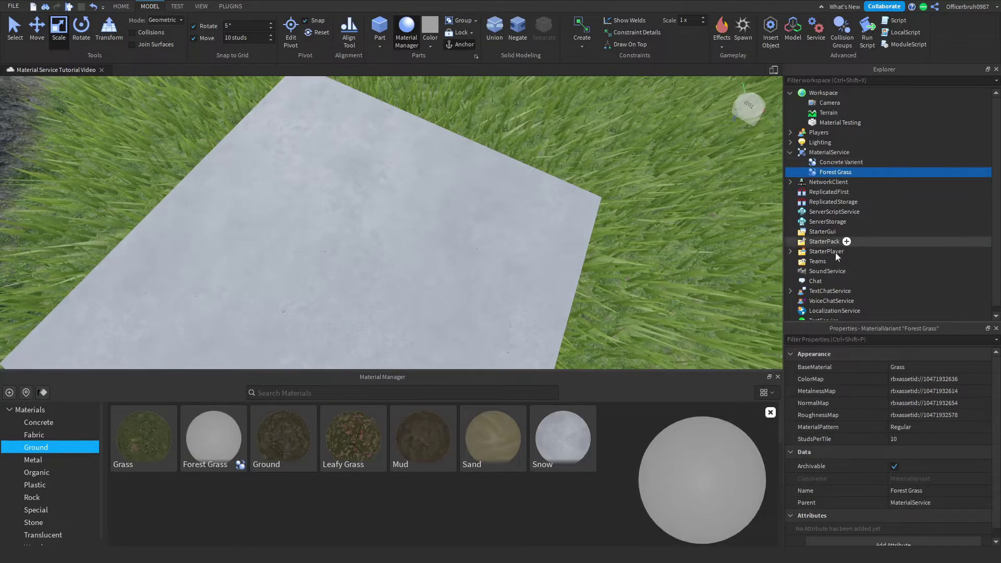
drag(717, 481, 730, 517)
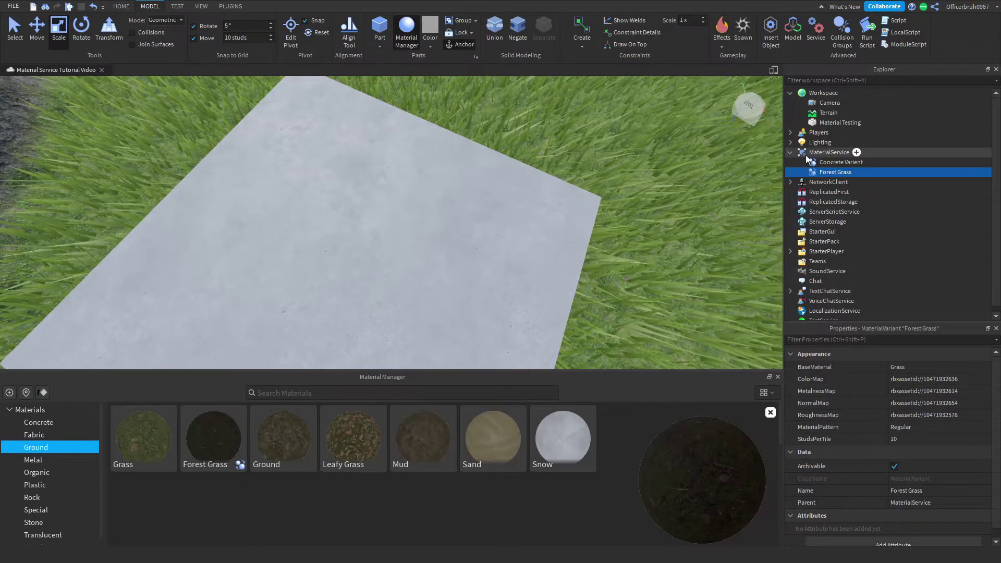
Set the Grass override in MaterialService to the Forest Grass variant
click(830, 153)
scroll(919, 457, down, 3)
scroll(925, 444, down, 2)
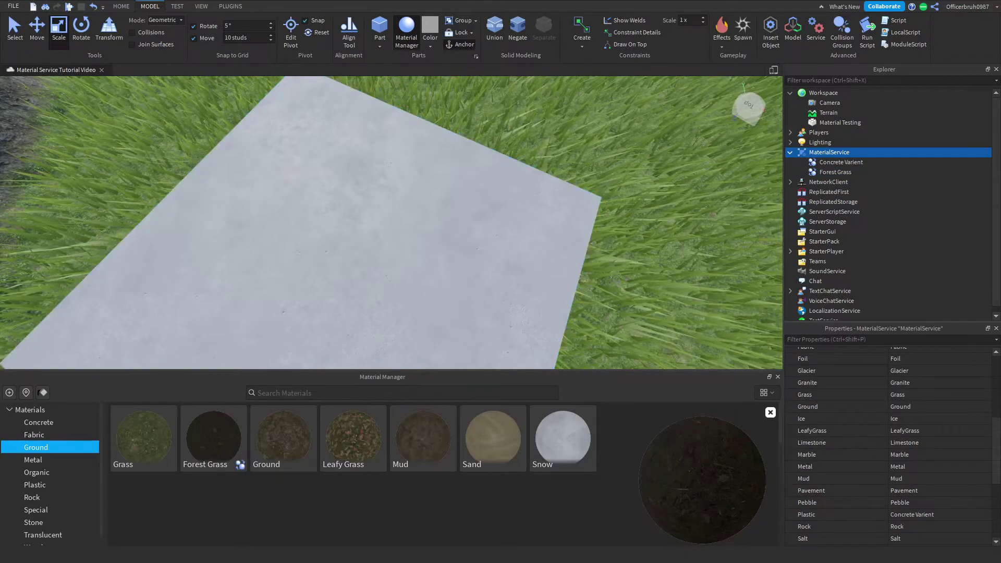
click(934, 395)
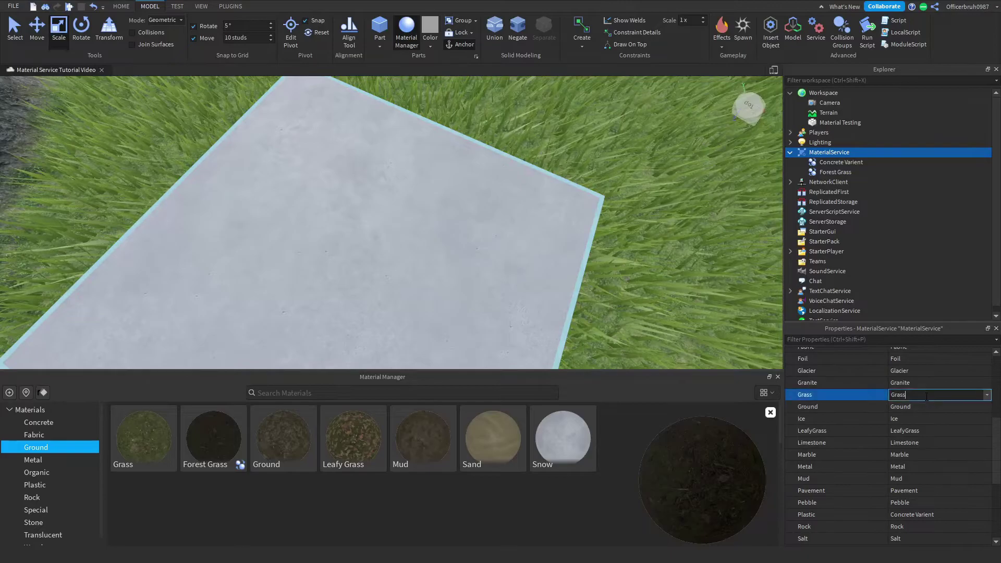
click(986, 396)
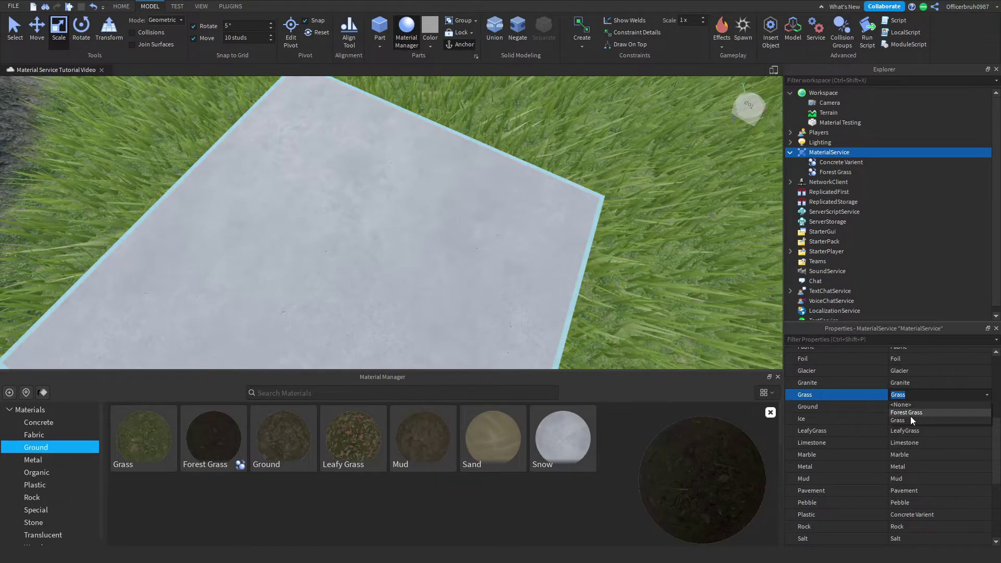
click(945, 414)
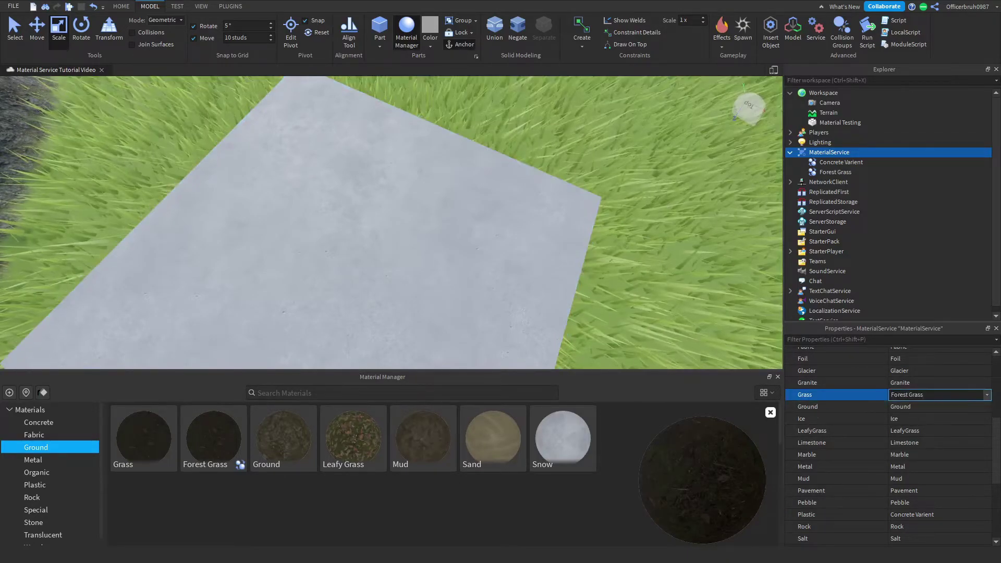
right_drag(219, 184, 218, 183)
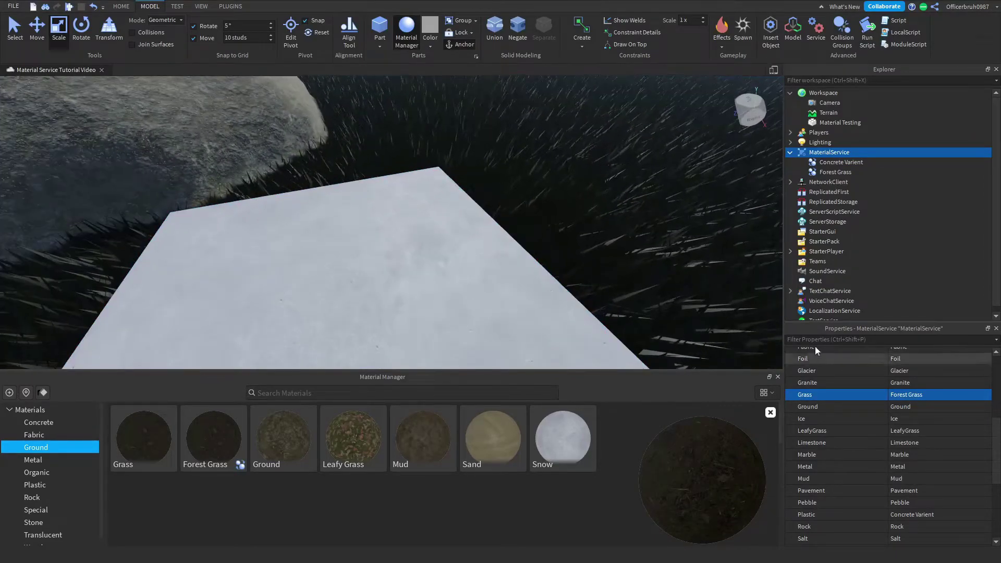
right_drag(618, 137, 618, 136)
scroll(618, 141, down, 2)
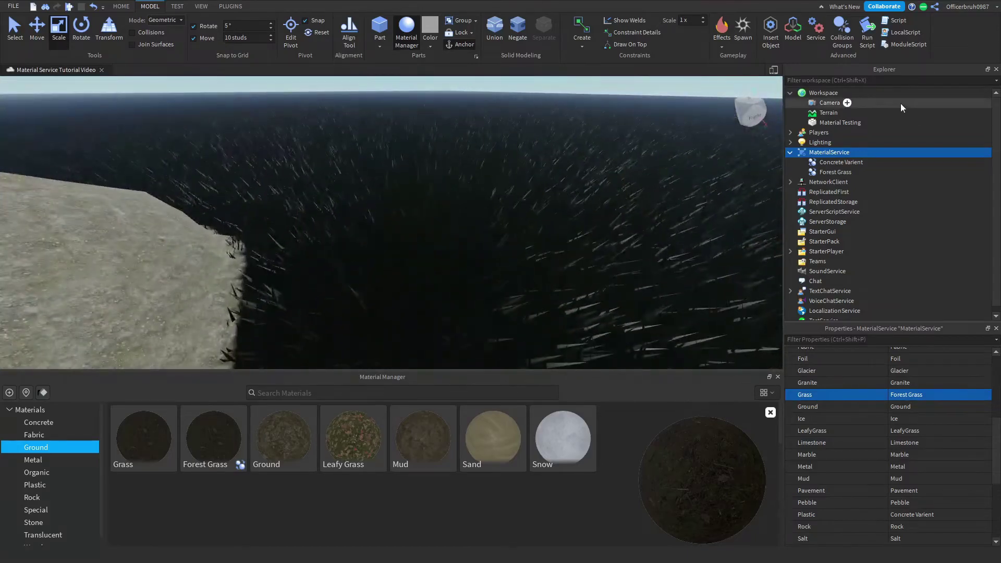
Disable the Decoration property of the Terrain and look at the bare ground up close
click(834, 113)
scroll(924, 365, up, 3)
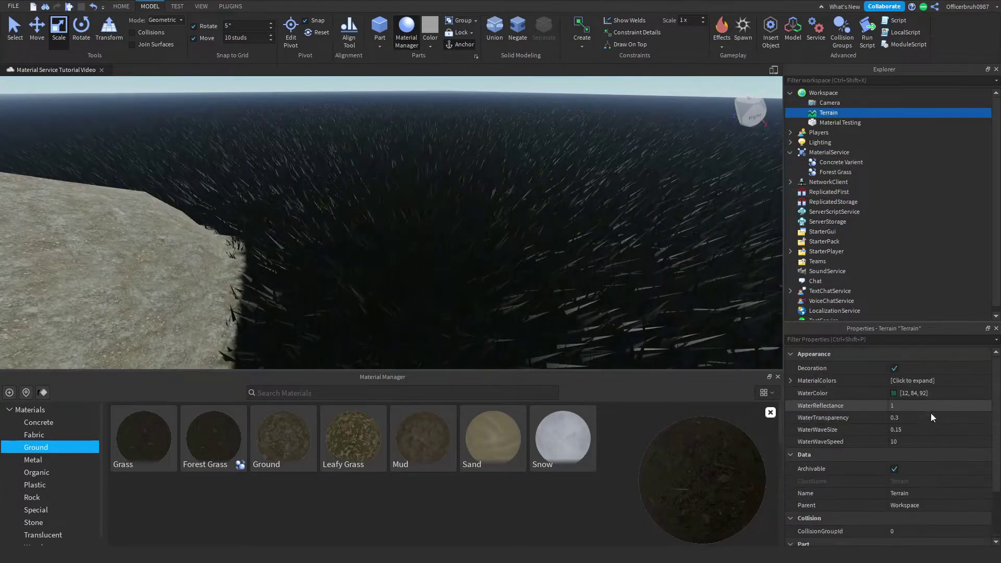
click(885, 367)
right_drag(576, 269, 576, 269)
scroll(576, 269, up, 2)
right_drag(524, 314, 524, 315)
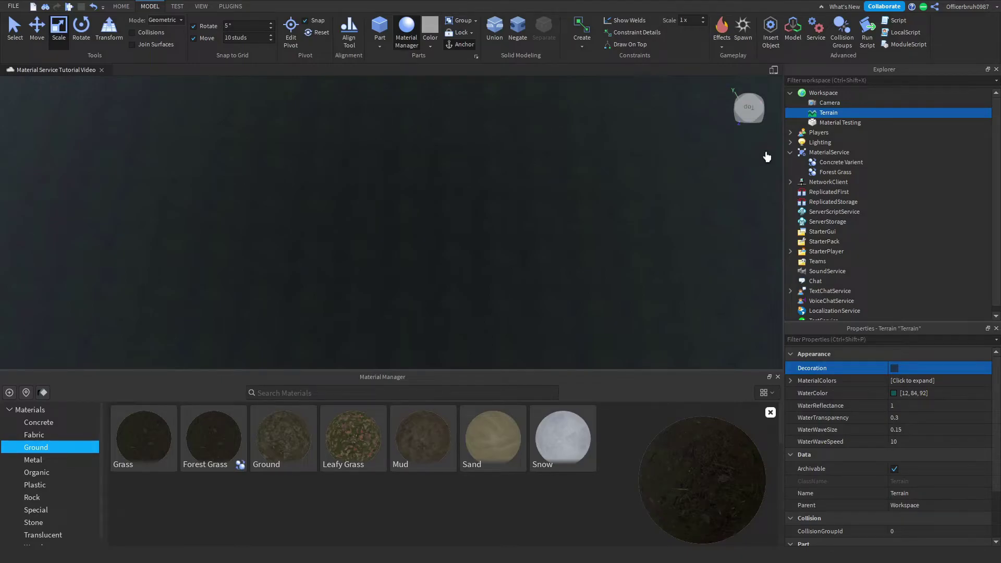
Set the MaterialPattern of the Forest Grass variant to Organic
click(846, 173)
click(918, 429)
click(917, 429)
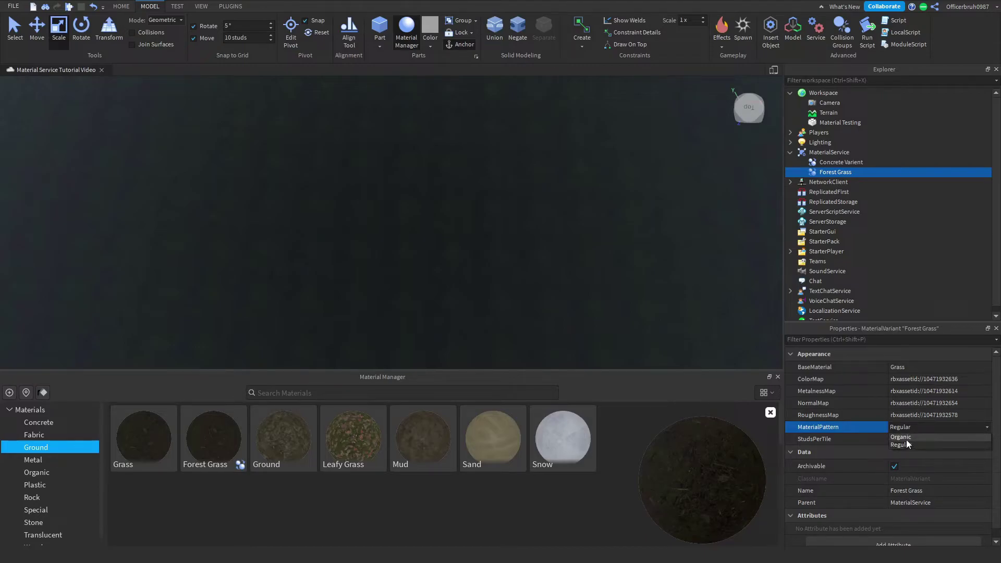
click(910, 438)
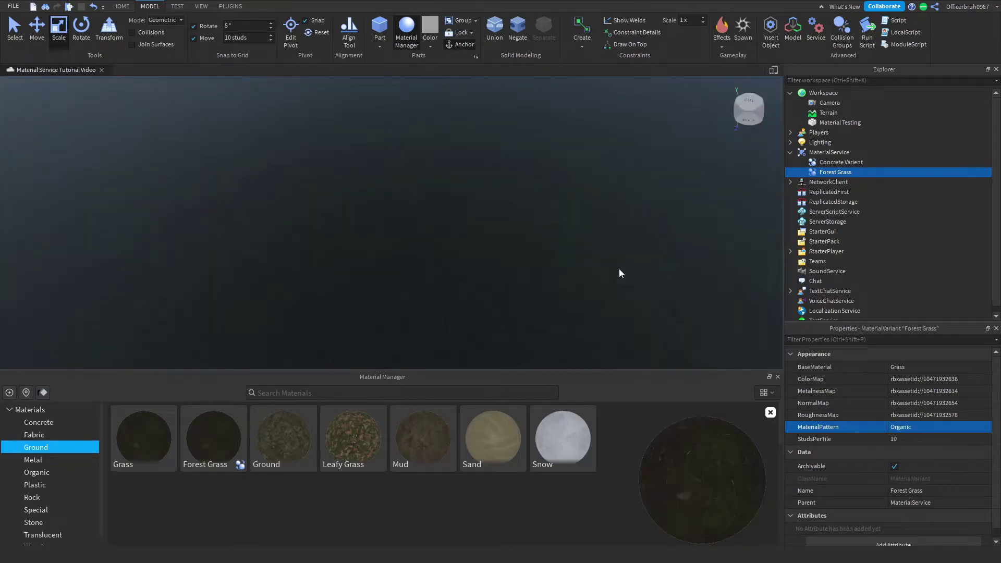
right_drag(582, 267, 582, 270)
click(820, 142)
scroll(924, 469, down, 5)
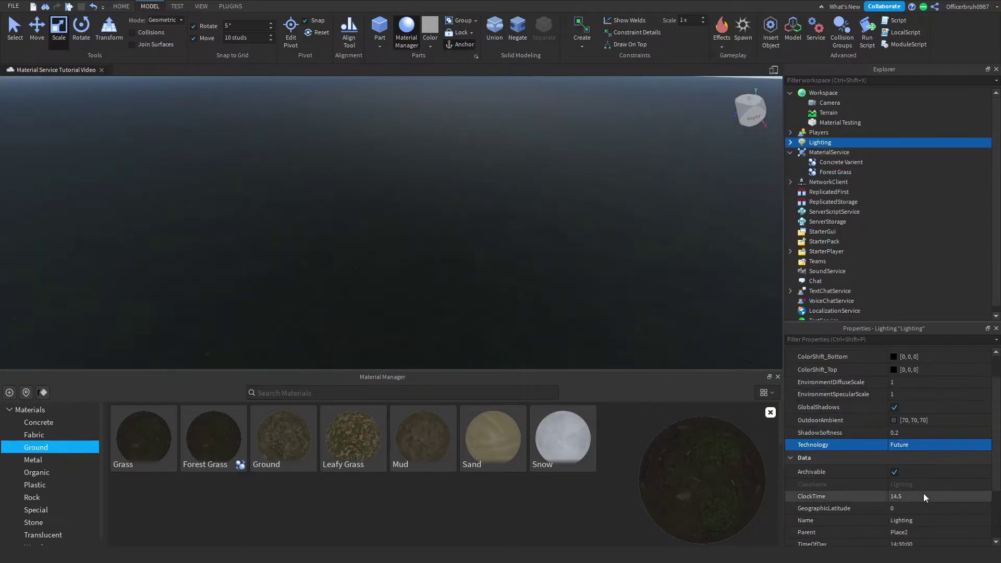
click(918, 493)
click(963, 493)
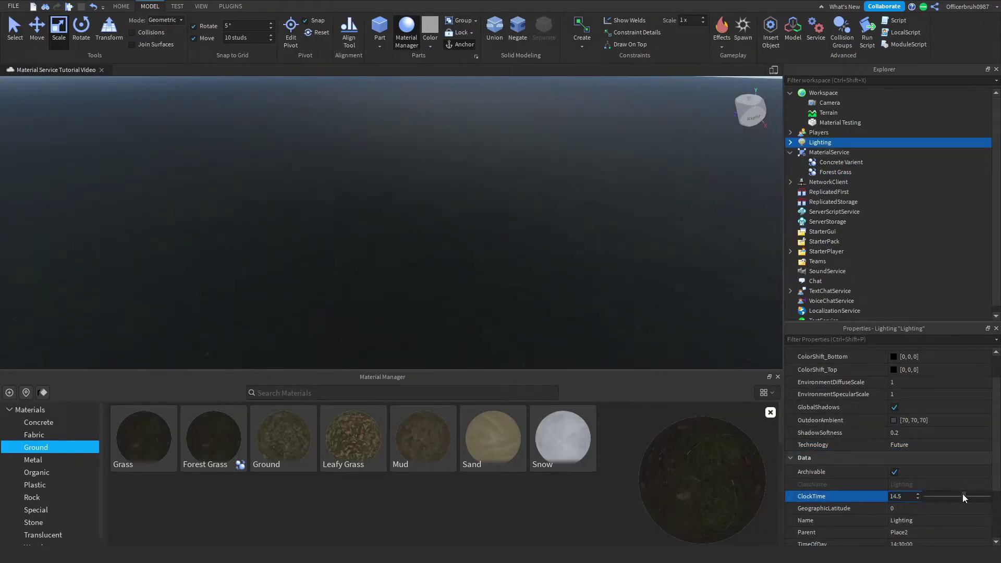
scroll(908, 400, up, 1)
click(641, 227)
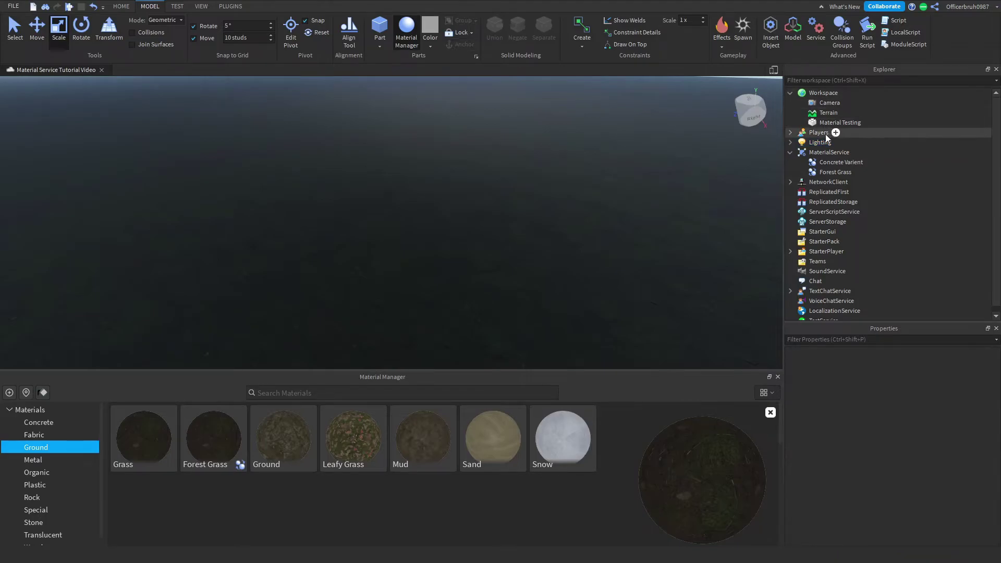
Set the Terrain's Grass material color to white (255, 255, 255)
click(813, 113)
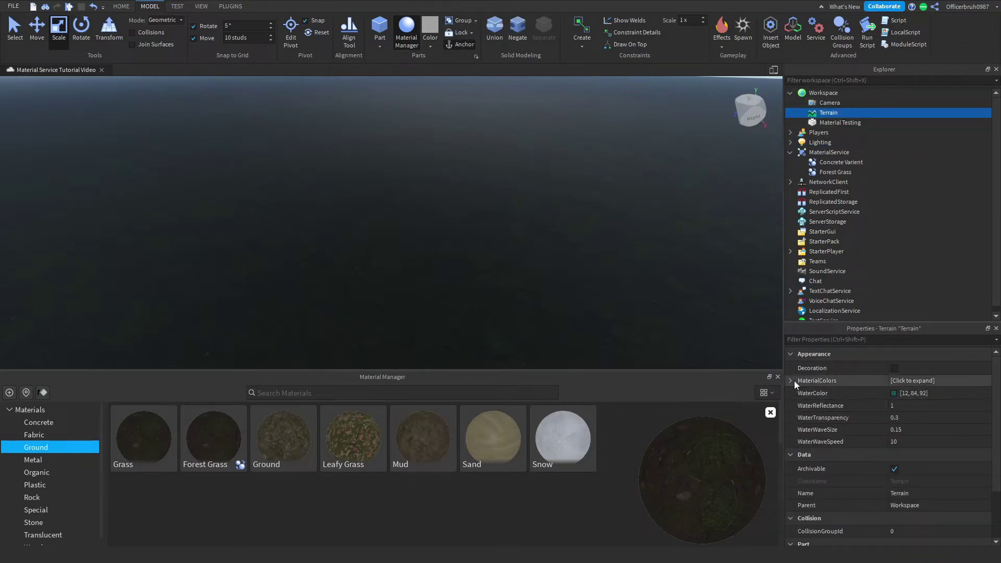
click(790, 381)
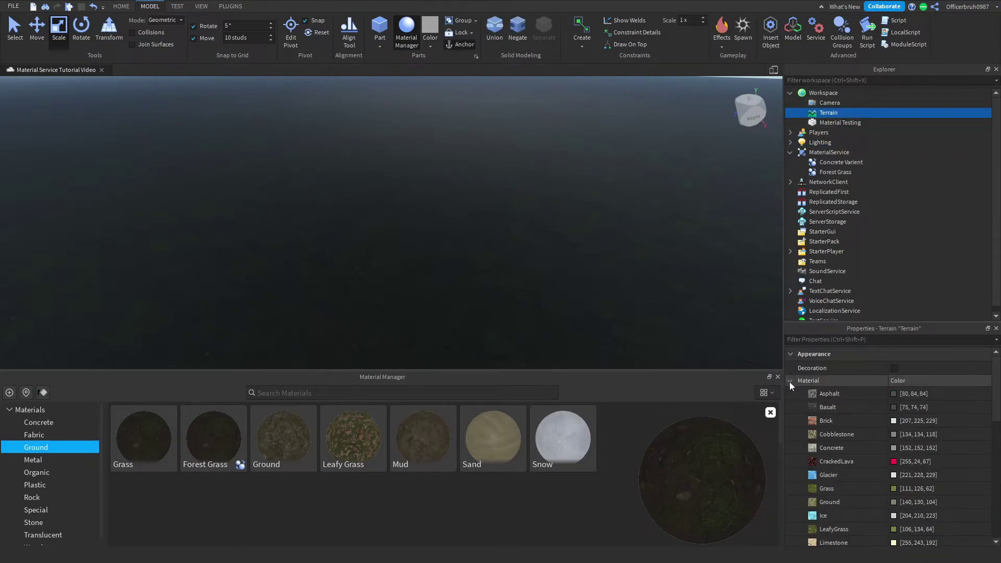
click(894, 489)
drag(624, 224, 634, 138)
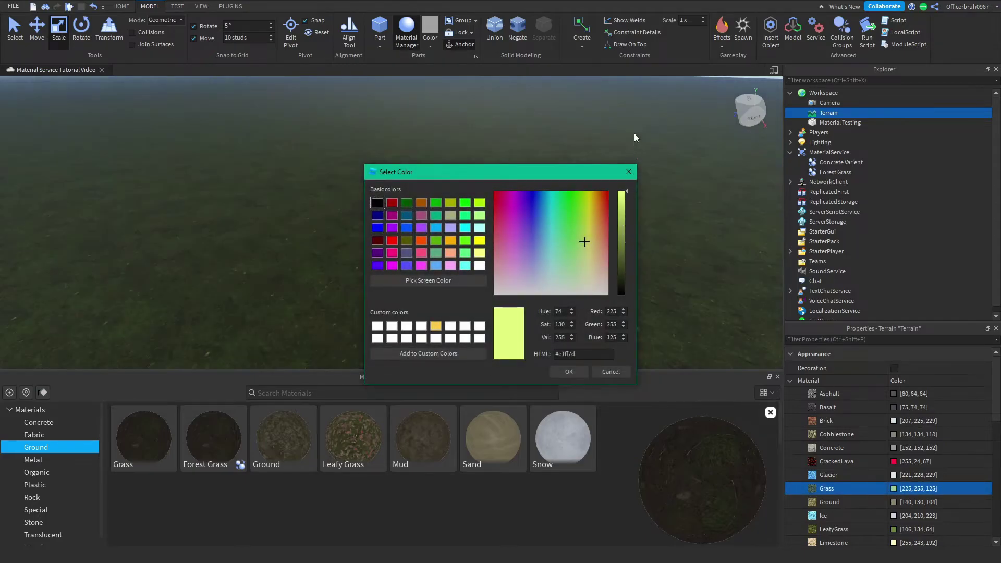
drag(586, 248, 631, 390)
click(586, 372)
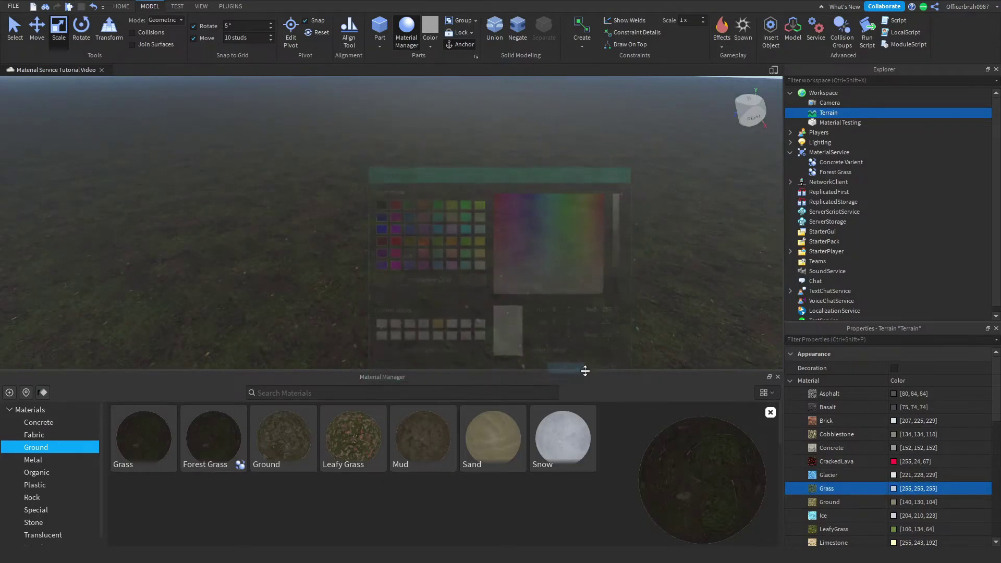
key(w)
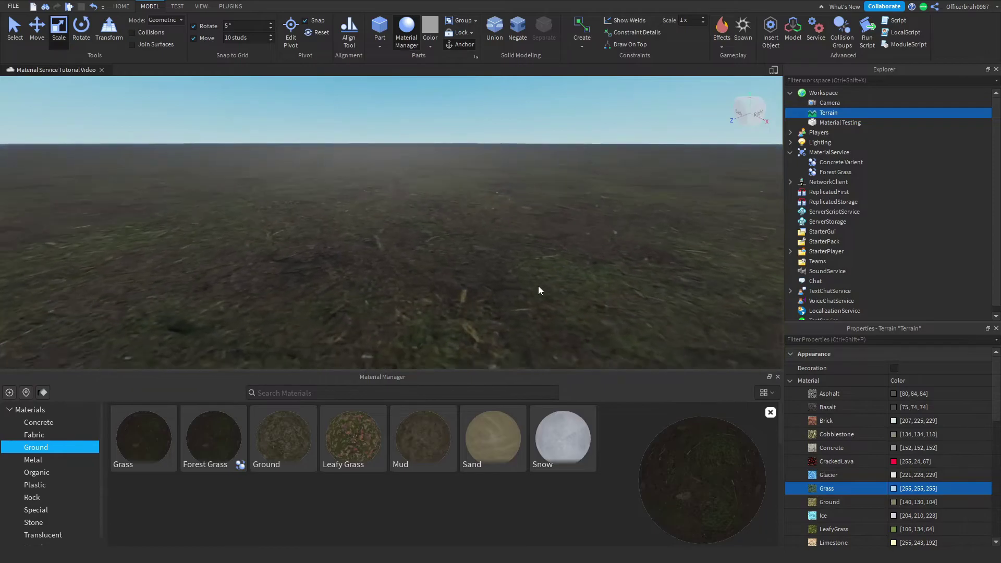
right_drag(538, 286, 538, 285)
key(s)
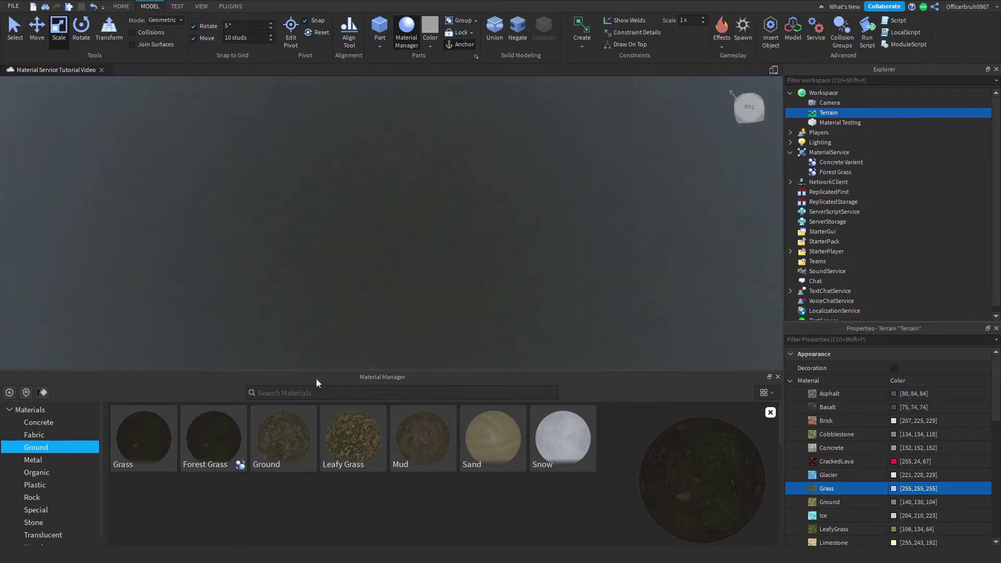